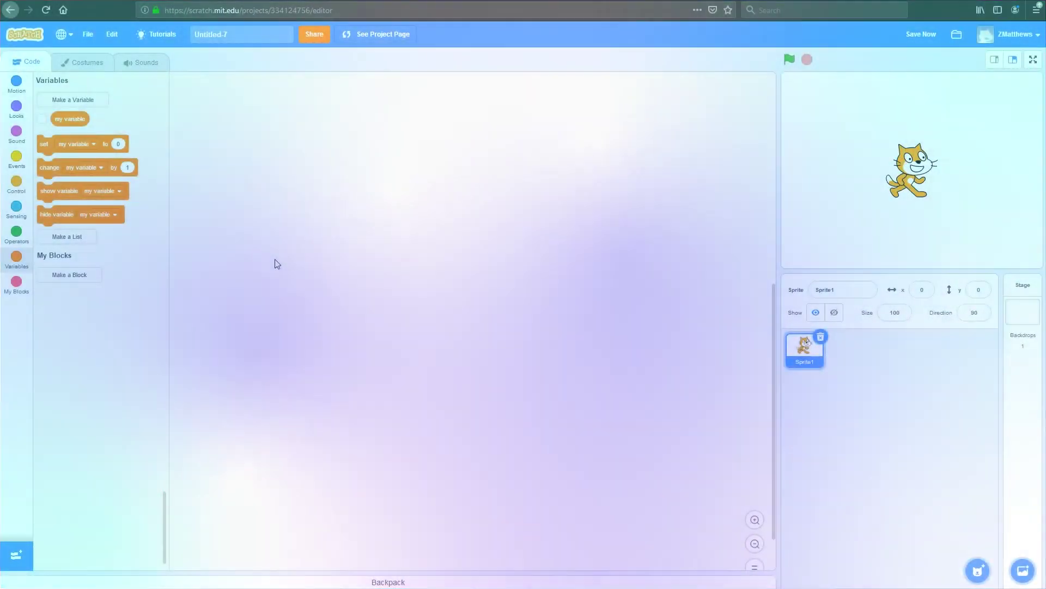
scroll(123, 211, "up", 2)
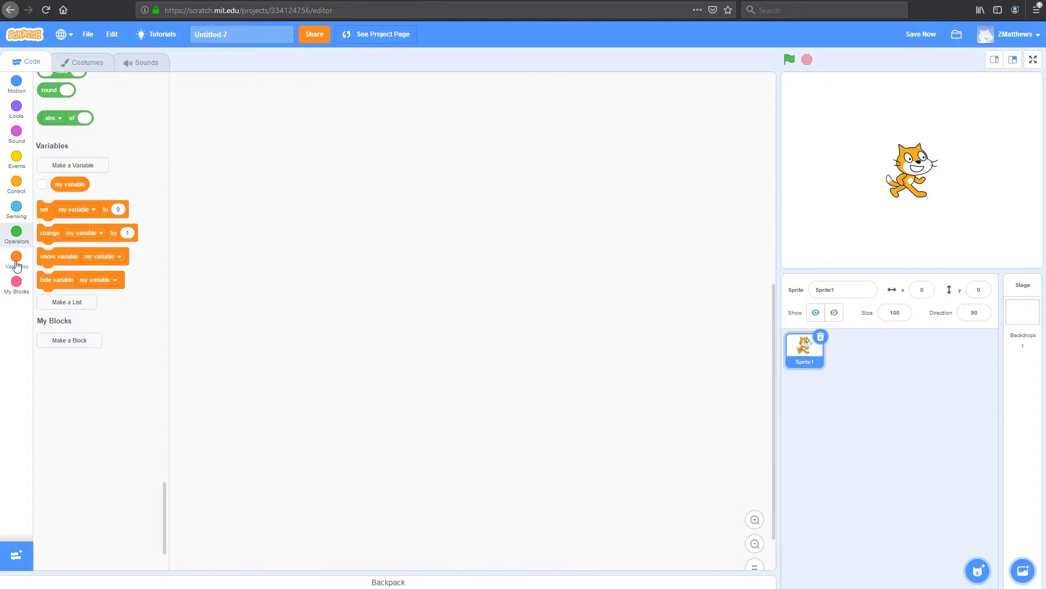
Rename the default variable 'my variable' to 'test' from the Variables palette
left_click(16, 261)
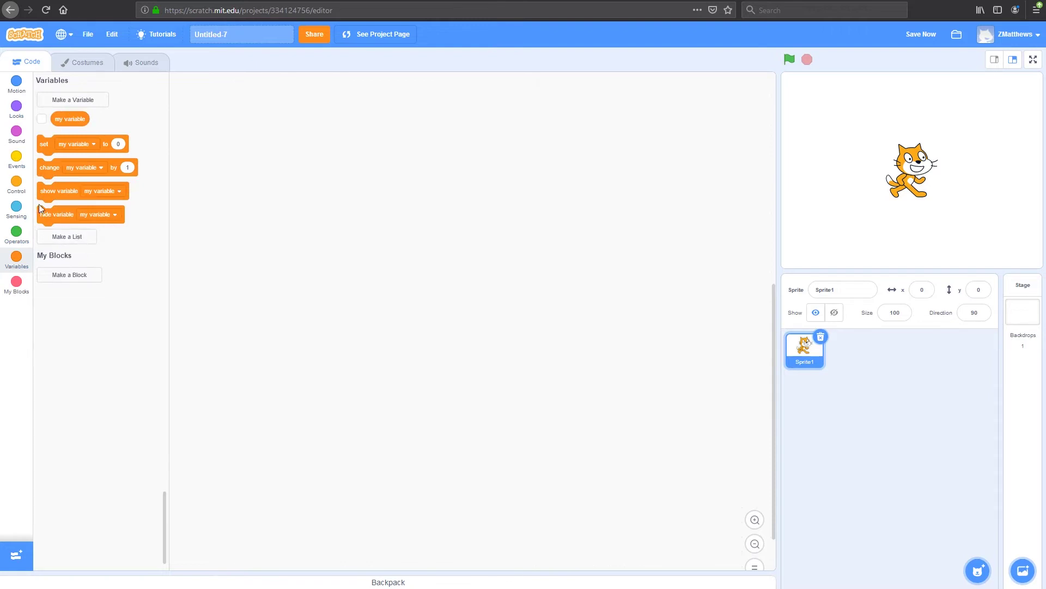
right_click(71, 120)
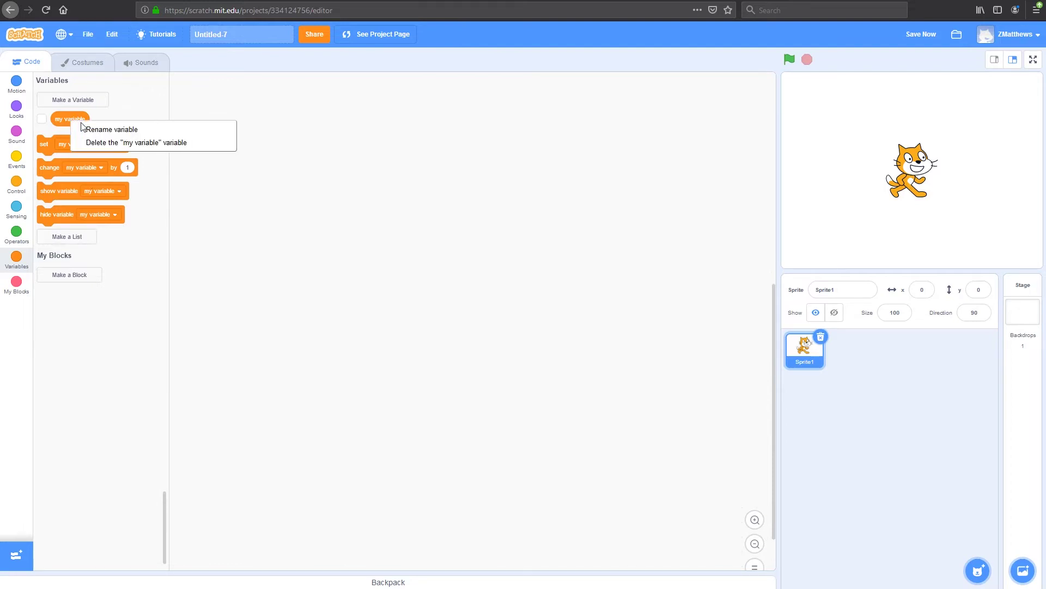
left_click(86, 127)
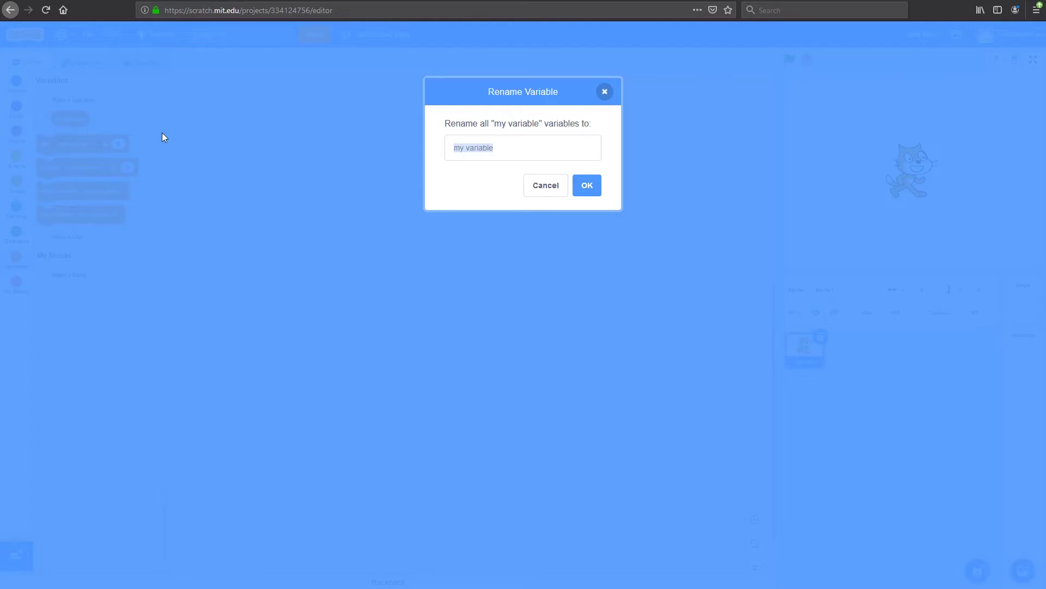
type("test")
left_click(587, 186)
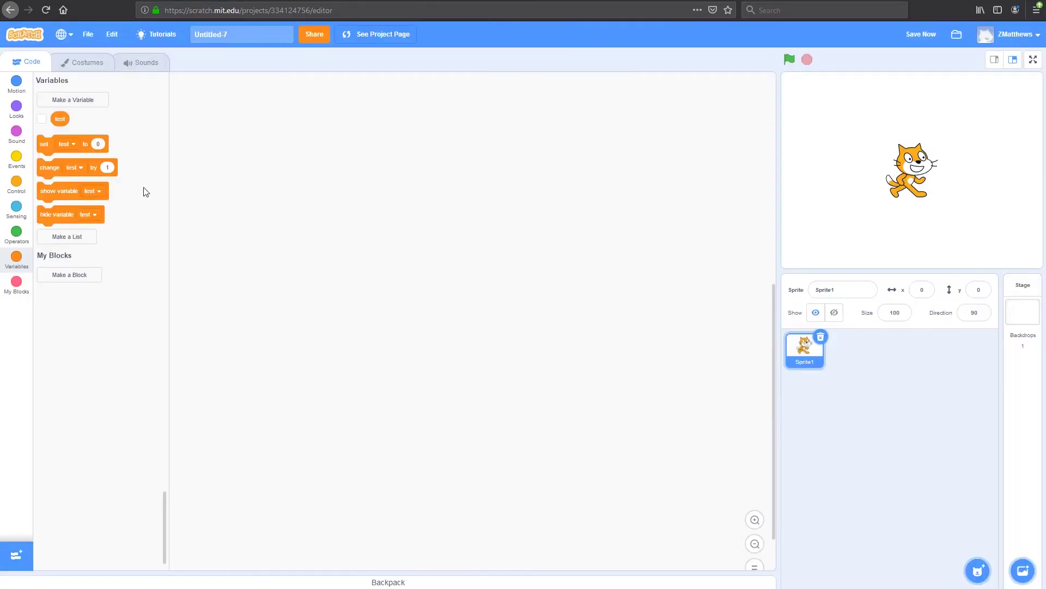
left_click(84, 102)
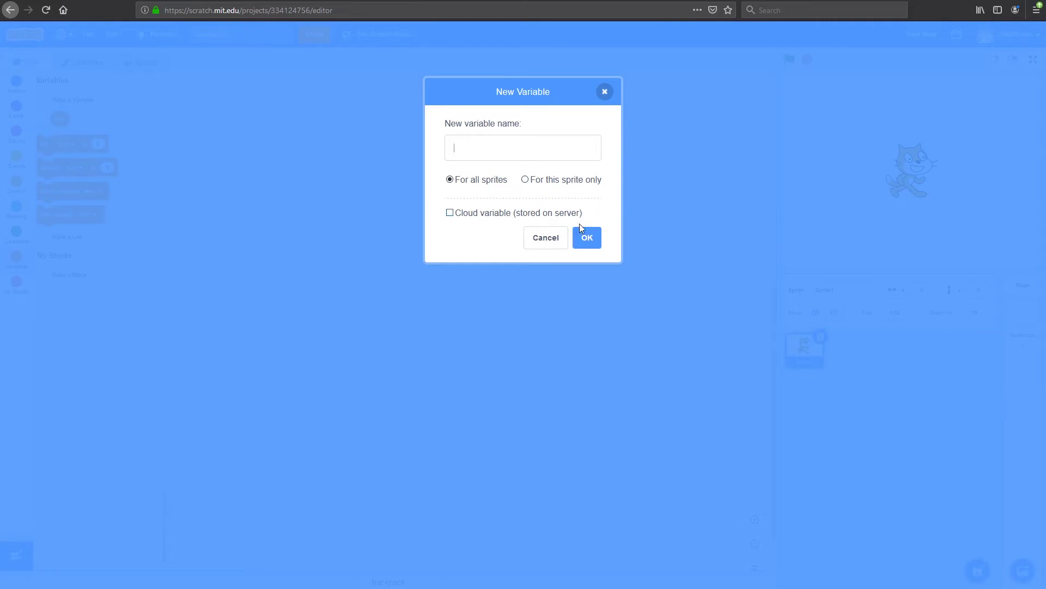
left_click(605, 94)
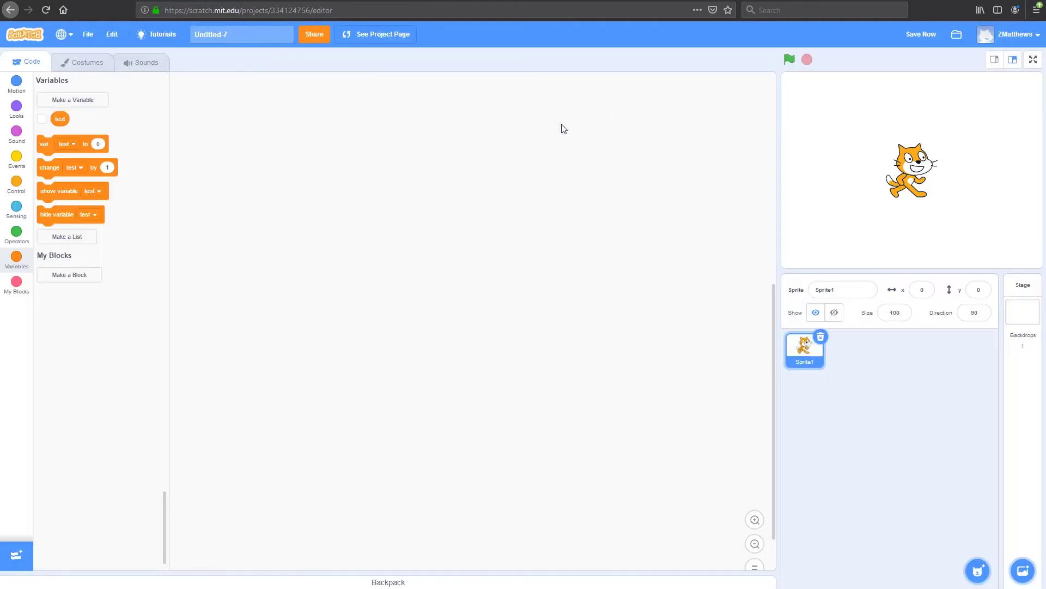
Show the test variable's monitor and move it to the stage's top-left corner
left_click(59, 119)
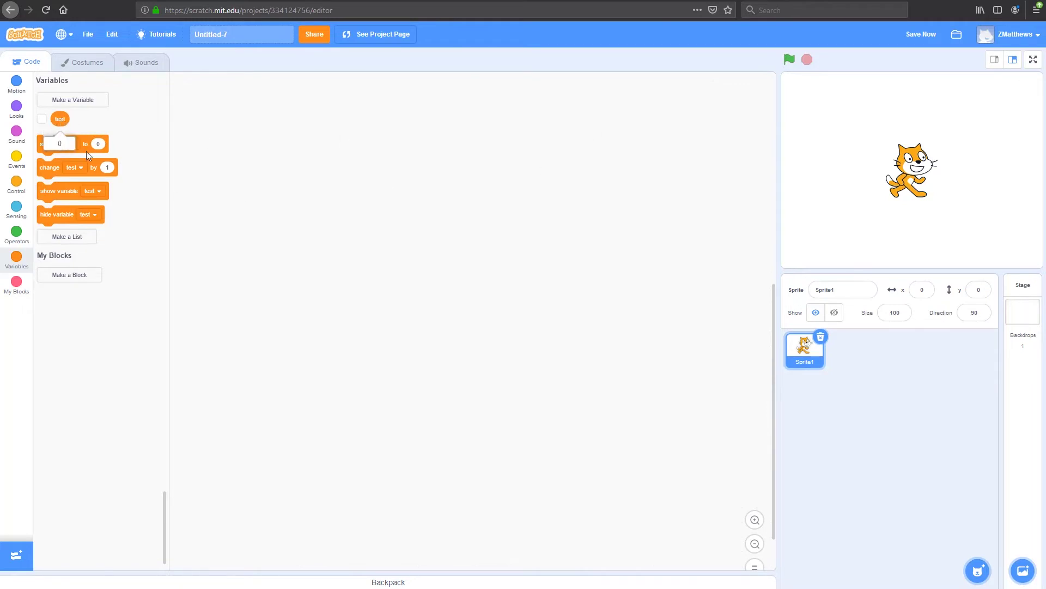
left_click(41, 119)
left_click_drag(794, 98, 792, 81)
Try the test monitor as a large readout and a slider, then restore the normal readout
right_click(792, 83)
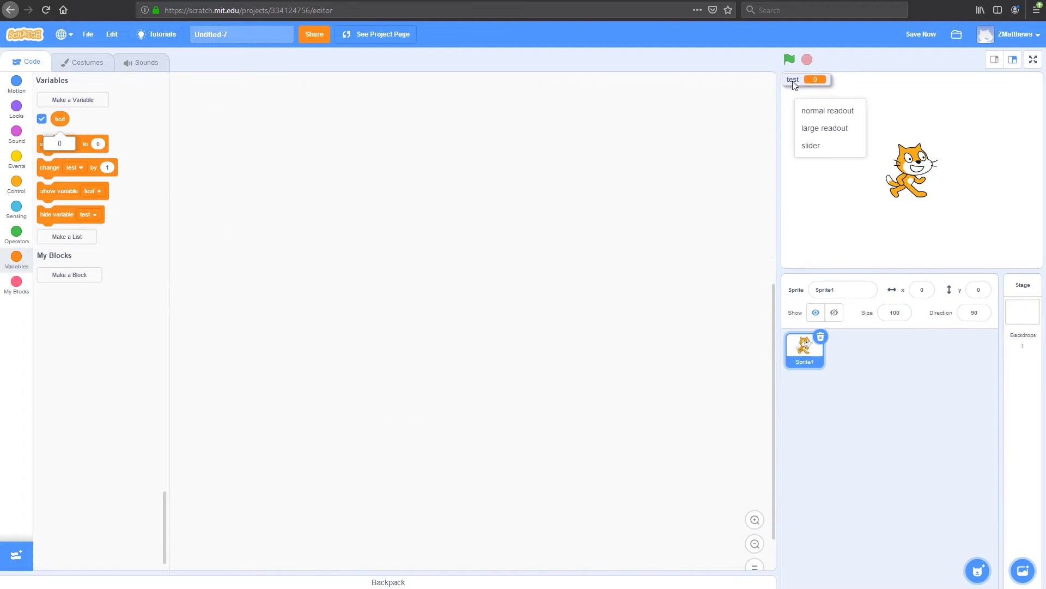
right_click(793, 83)
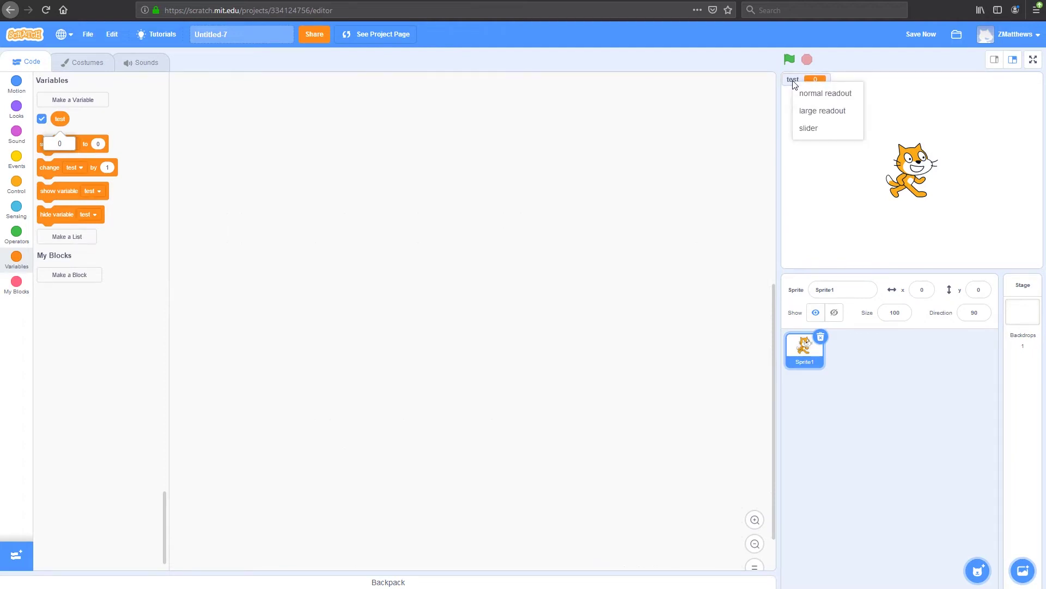
left_click(816, 110)
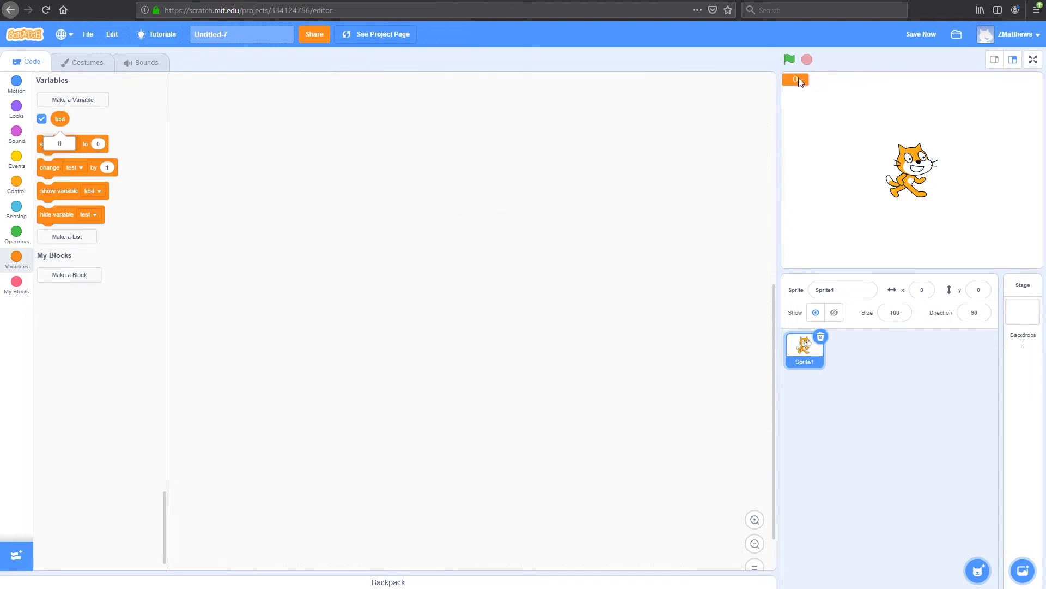
right_click(798, 81)
left_click(815, 126)
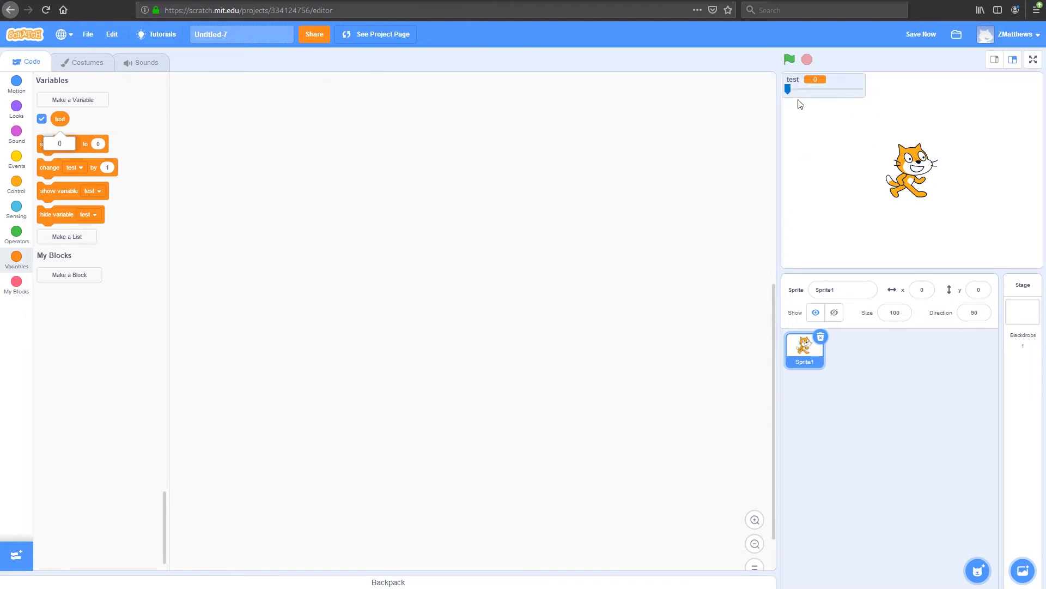
mouse_move(788, 89)
left_mouse_down()
mouse_move(857, 94)
mouse_move(774, 106)
left_mouse_up()
right_click(823, 88)
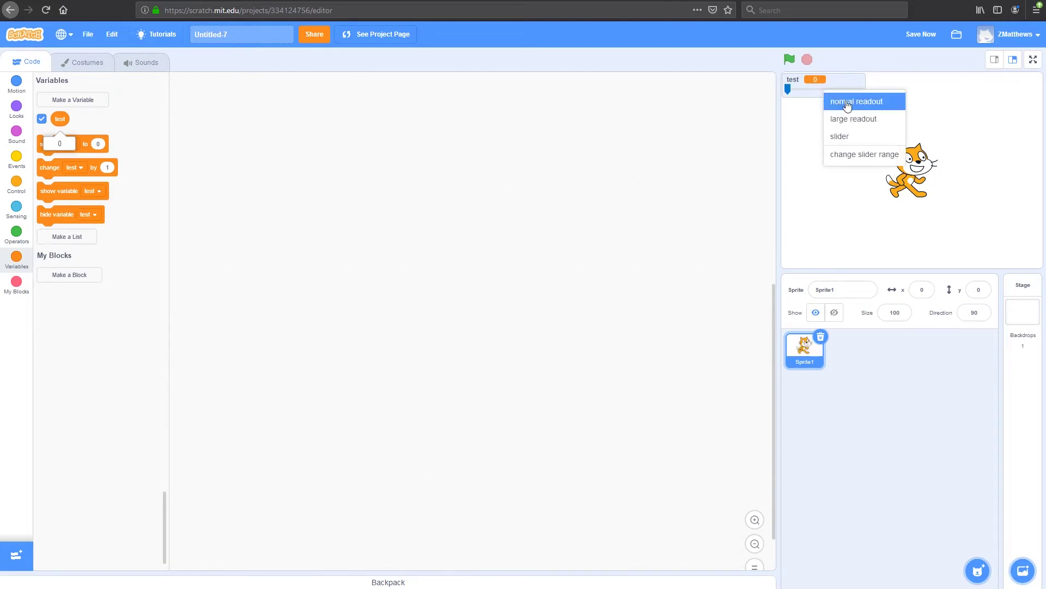
left_click(848, 101)
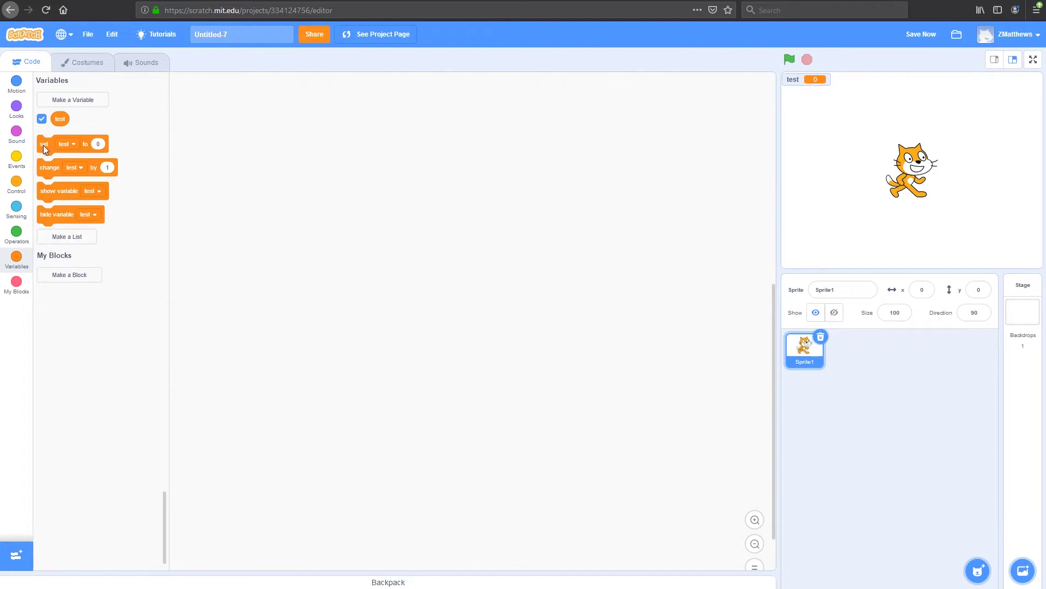
Place a set test to 100 block and run it
left_click_drag(44, 147, 269, 153)
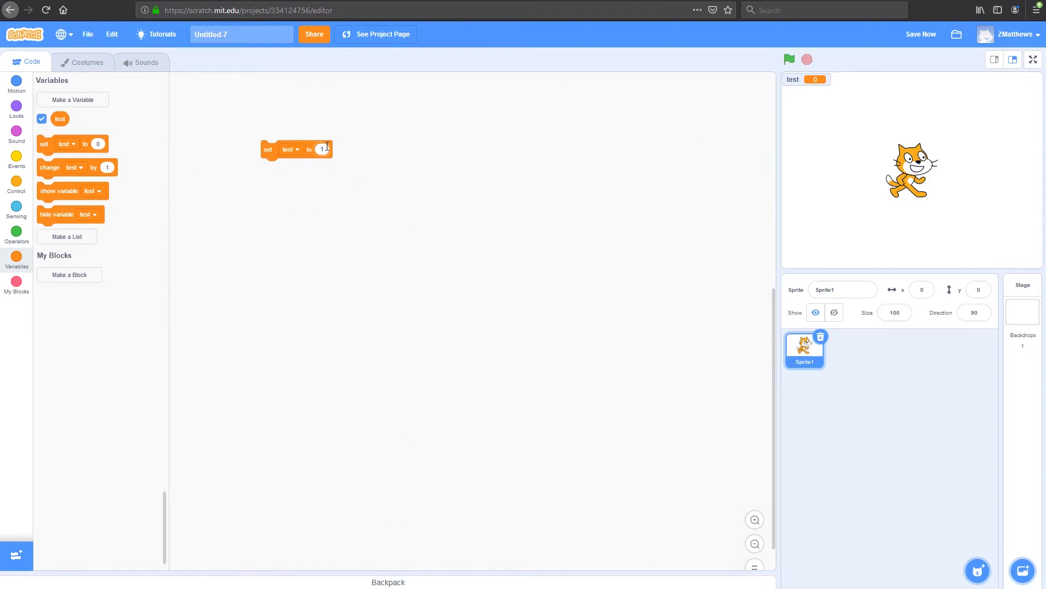
type("00")
key("Return")
left_click(267, 152)
Add a change test by 1 block, run it, edit its amount and run it again
left_click_drag(46, 176, 284, 216)
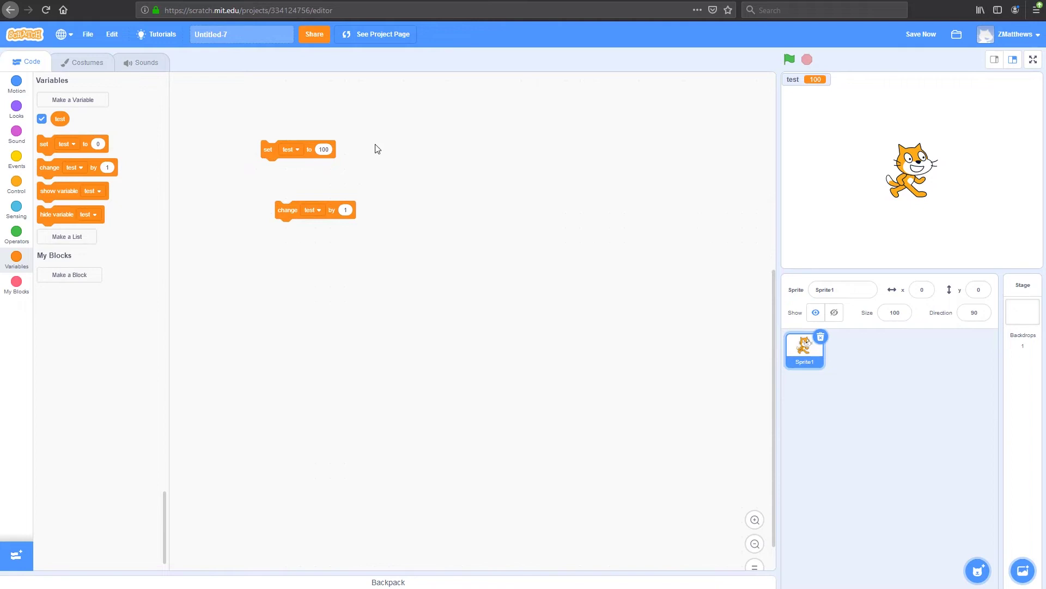
left_click(280, 214)
left_click(284, 215)
left_click(346, 210)
type("-1")
left_click(334, 258)
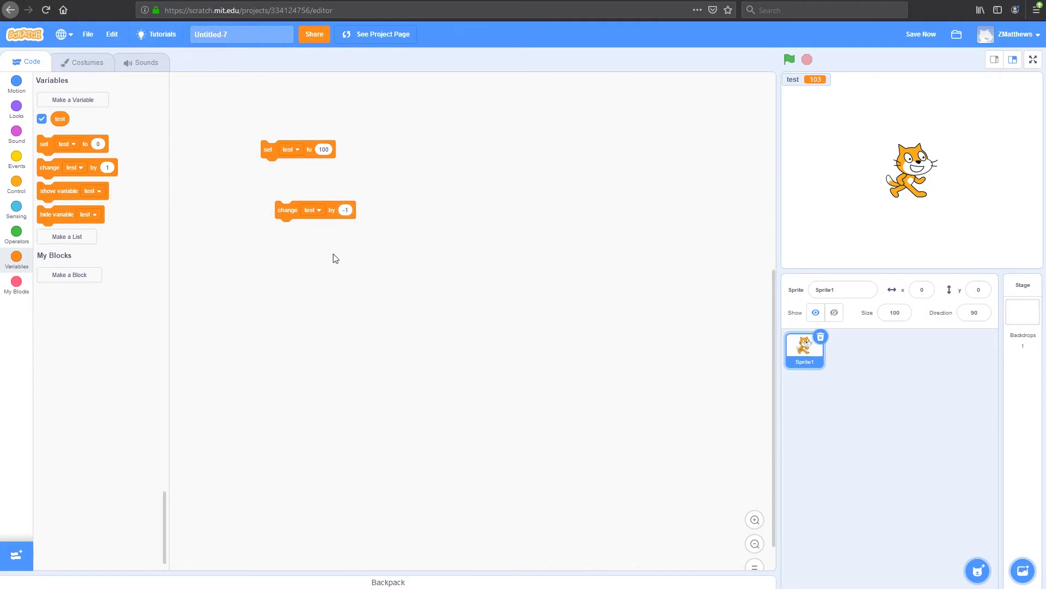
left_click(280, 211)
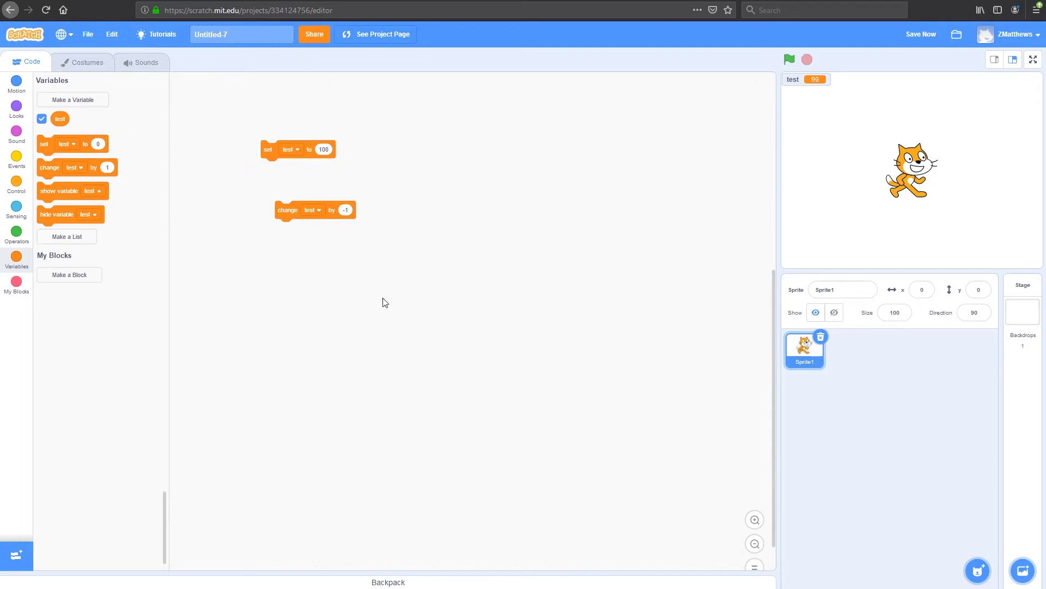
Set the change amount to 0.2 and run the block twice
left_click(346, 210)
type("2")
left_click(313, 302)
left_click(284, 211)
left_click(285, 211)
Hide the test monitor, then add and run show variable test and hide variable test blocks
left_click_drag(260, 148, 283, 158)
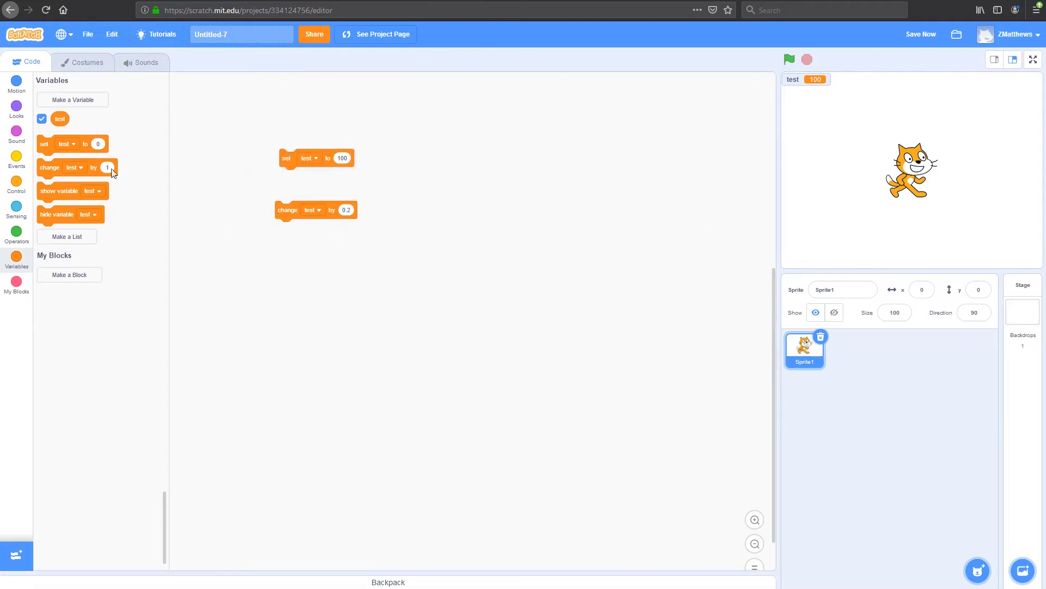
left_click(42, 120)
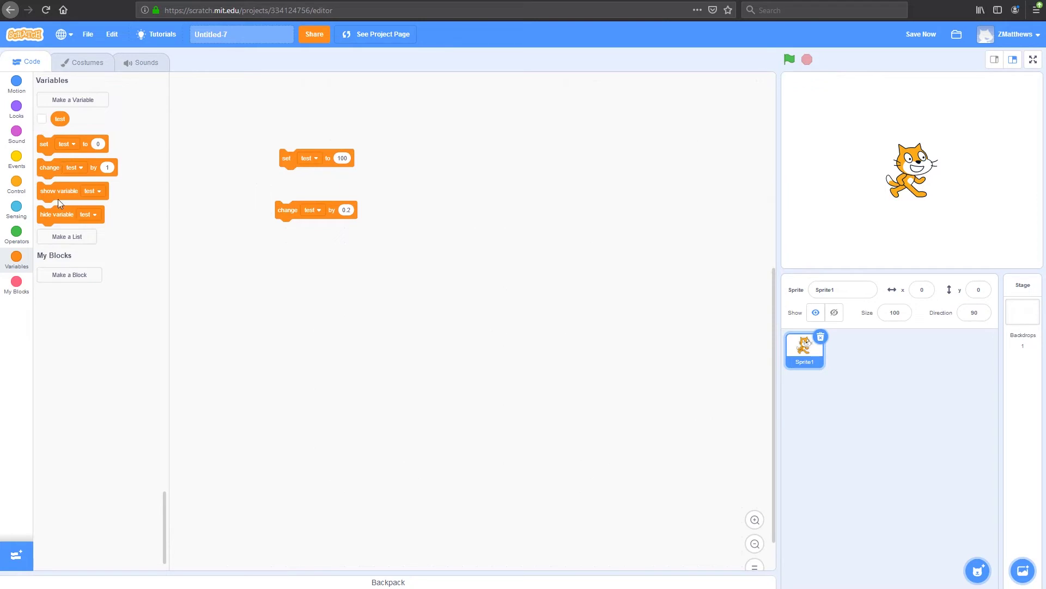
left_click_drag(58, 194, 508, 257)
left_click_drag(61, 219, 517, 302)
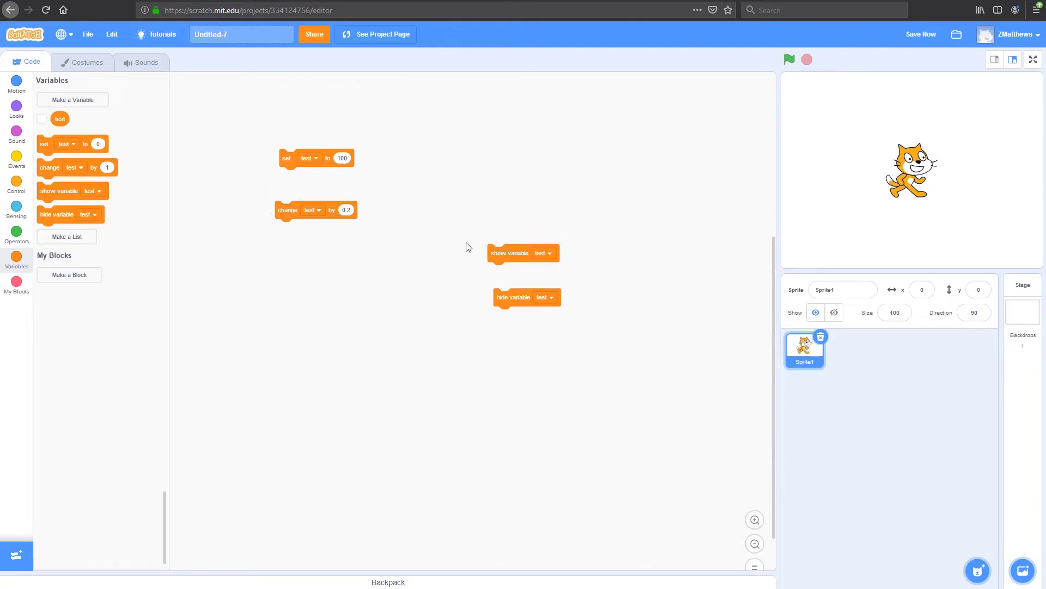
left_click(504, 254)
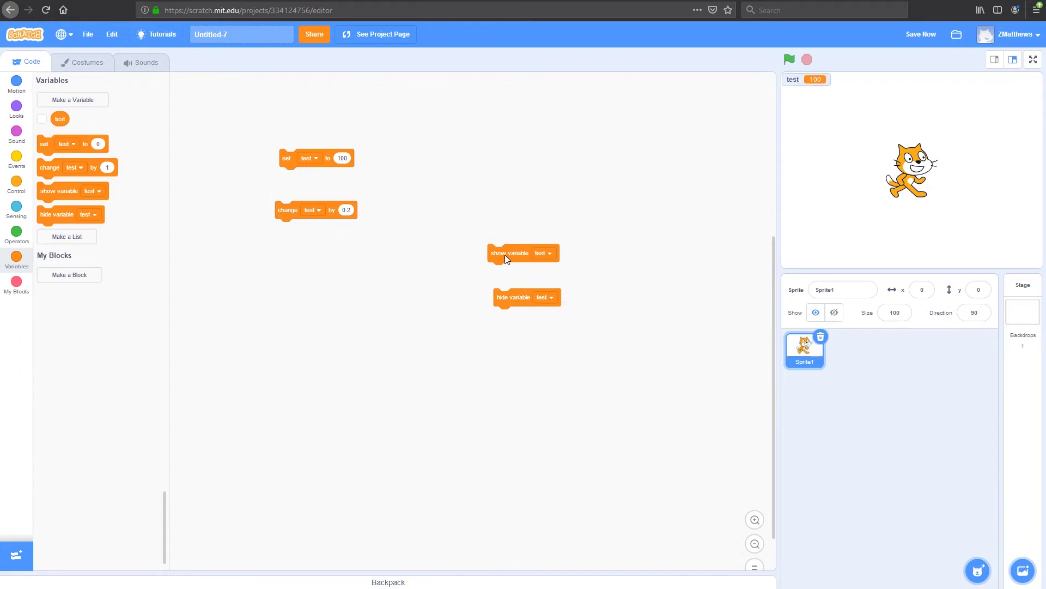
left_click(514, 299)
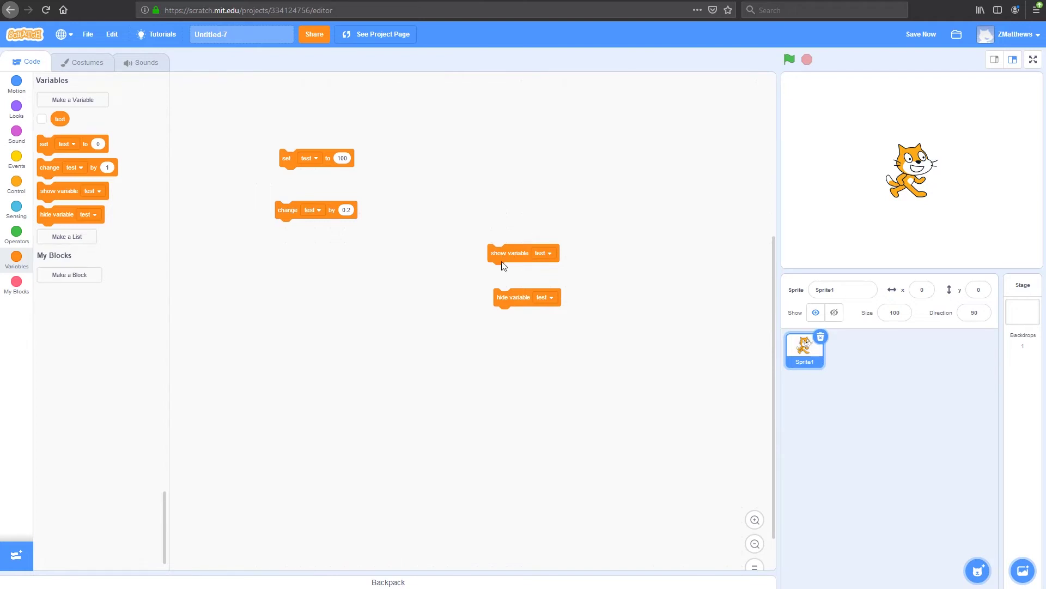
Rearrange the blocks, then add and discard an extra change test by 1 block
left_click_drag(502, 266, 444, 187)
mouse_move(511, 303)
left_mouse_down()
mouse_move(440, 226)
mouse_move(450, 231)
left_mouse_up()
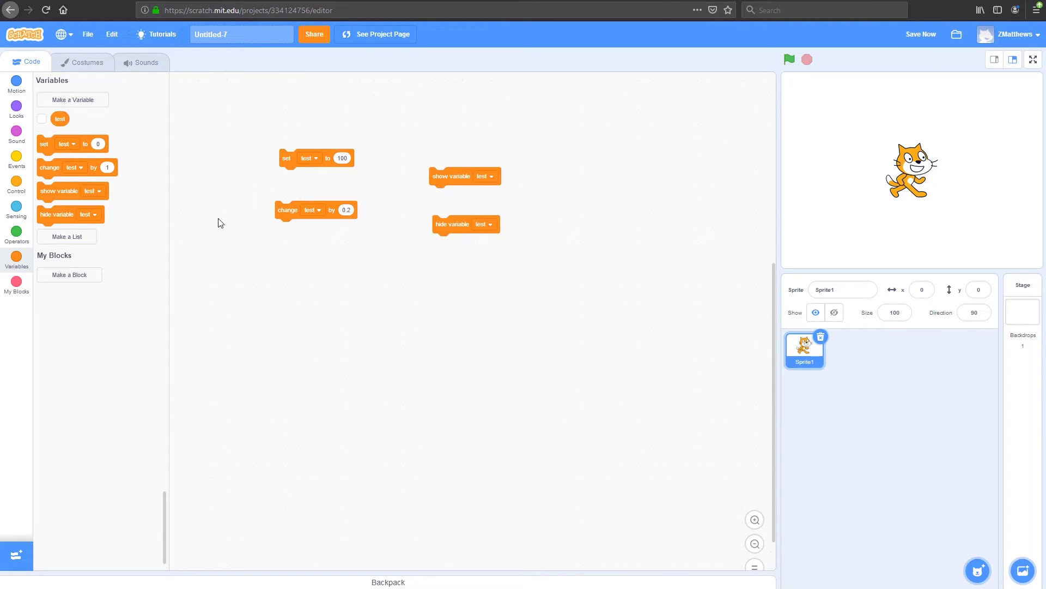
left_click(351, 209)
left_click_drag(50, 167, 456, 117)
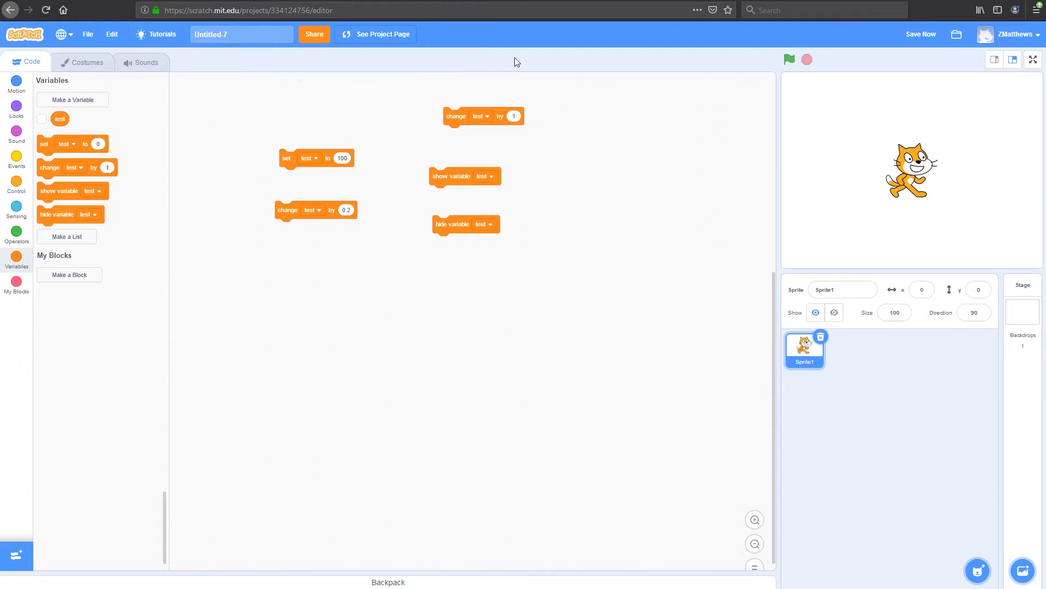
left_click_drag(457, 115, 93, 162)
left_click(12, 238)
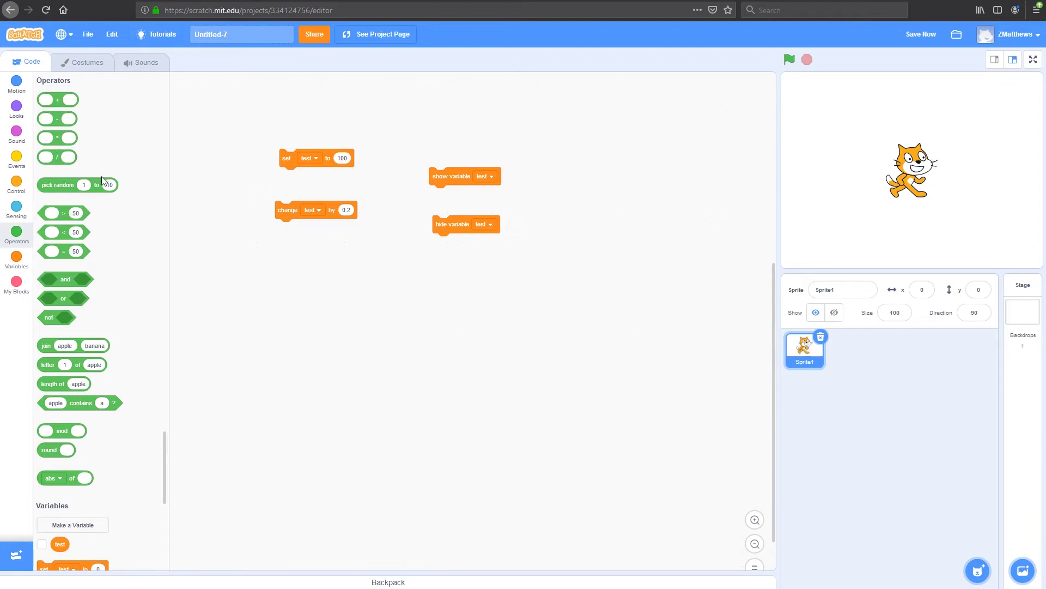
left_click(16, 259)
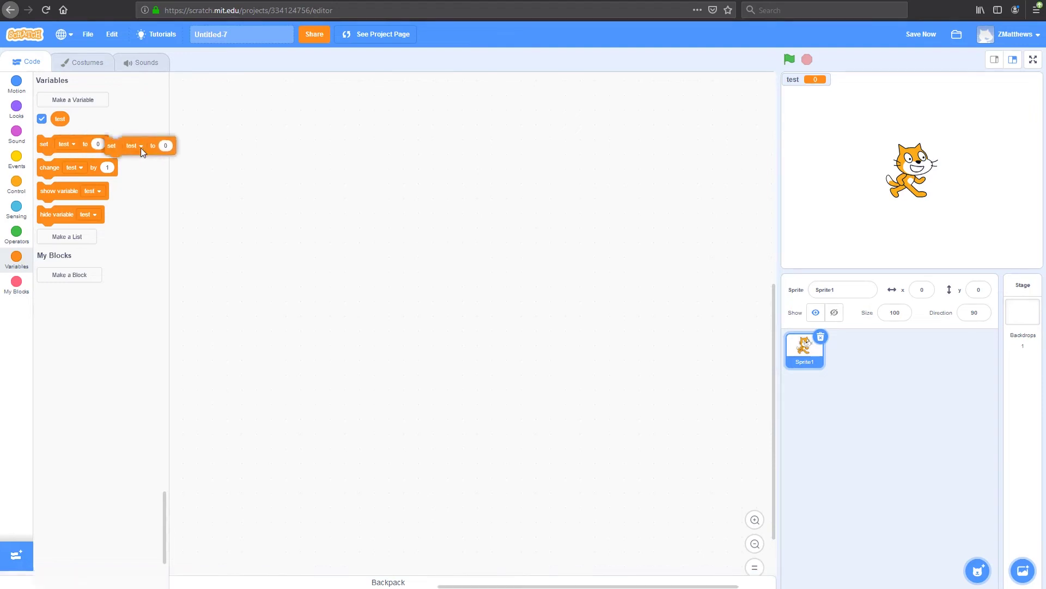
Add a set test block with the value 'Hello World' and run it
left_click_drag(44, 144, 389, 162)
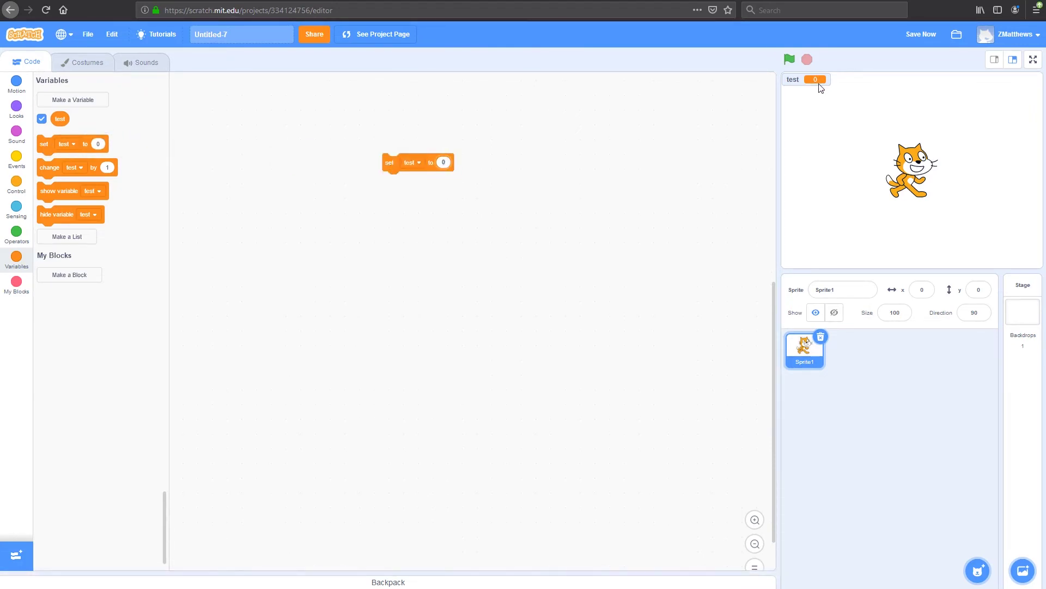
type("He")
type("llo World")
key("Return")
left_click(392, 168)
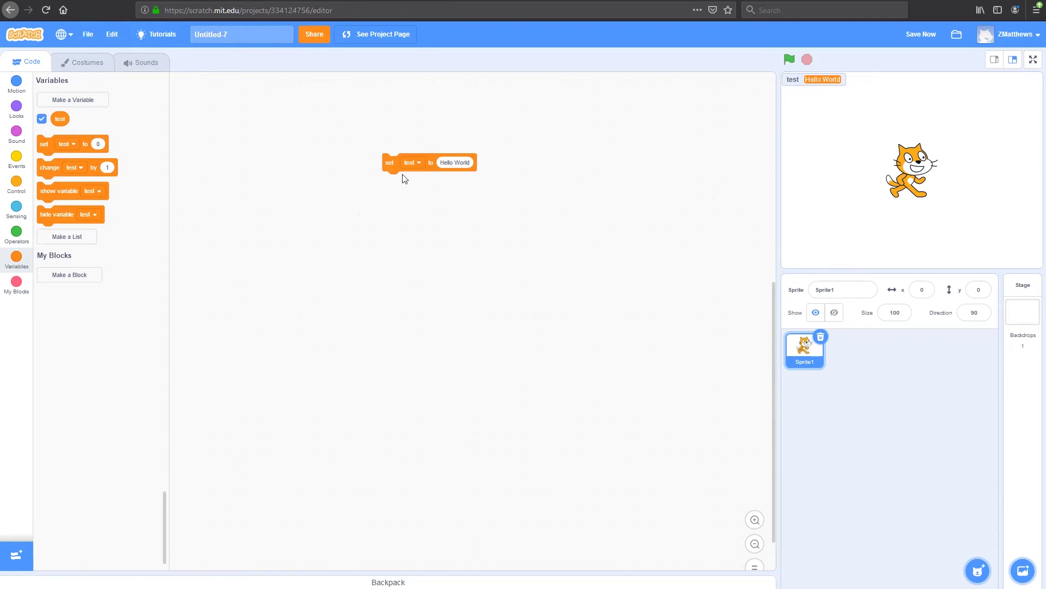
Change the set value to 'Hello' and run the block again
left_click(462, 162)
key("BackSpace")
key("Return")
left_click(392, 165)
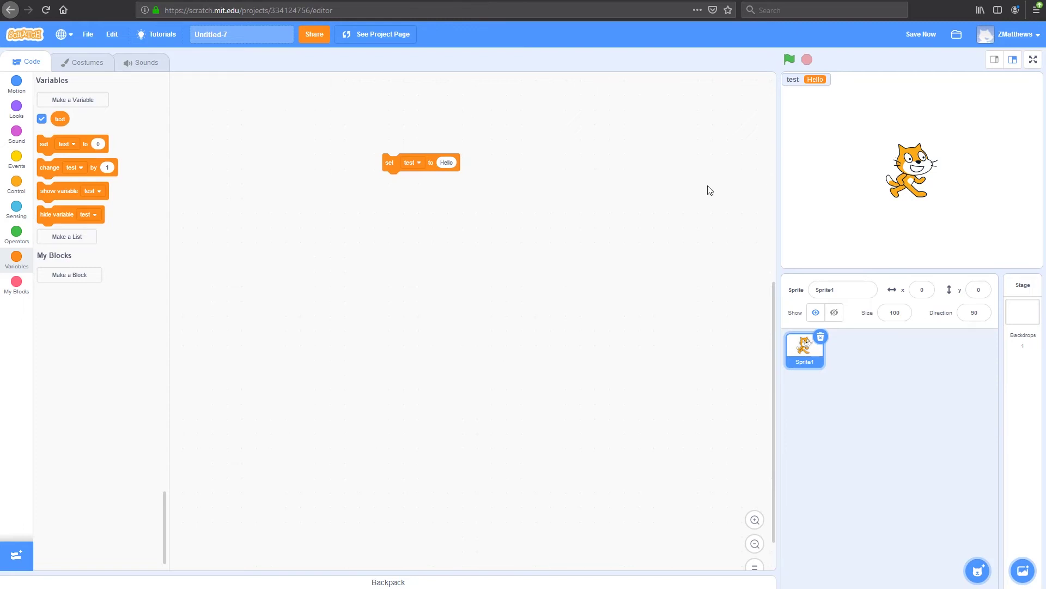
Run a change test by 1 block, delete it into the palette, and save the project
mouse_move(52, 171)
left_mouse_down()
mouse_move(455, 285)
mouse_move(437, 266)
left_mouse_up()
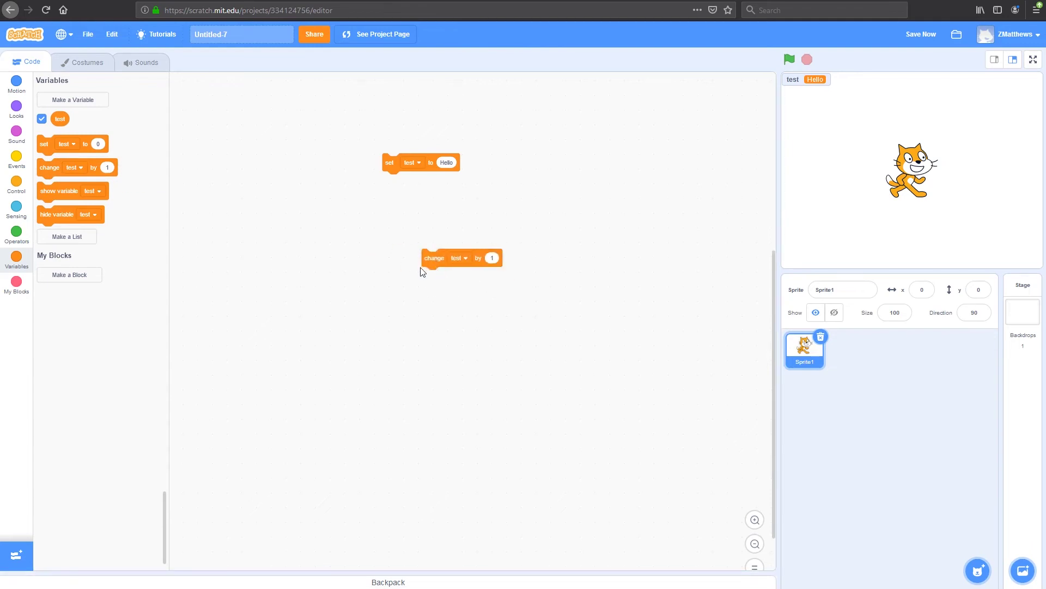
left_click(433, 260)
mouse_move(429, 258)
left_mouse_down()
mouse_move(401, 246)
mouse_move(394, 229)
left_mouse_up()
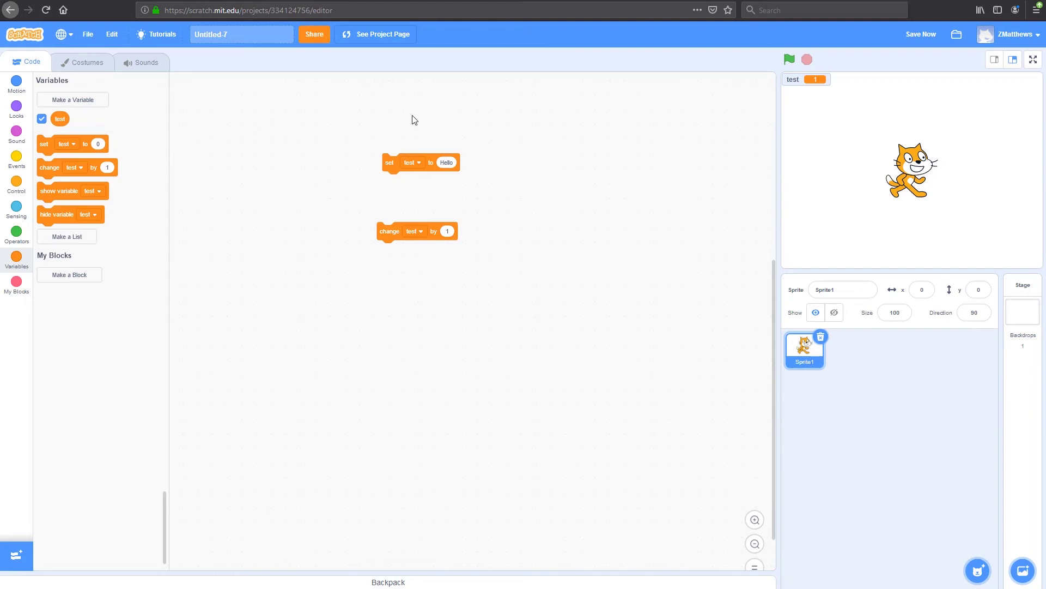
mouse_move(384, 233)
left_mouse_down()
mouse_move(92, 244)
mouse_move(70, 255)
left_mouse_up()
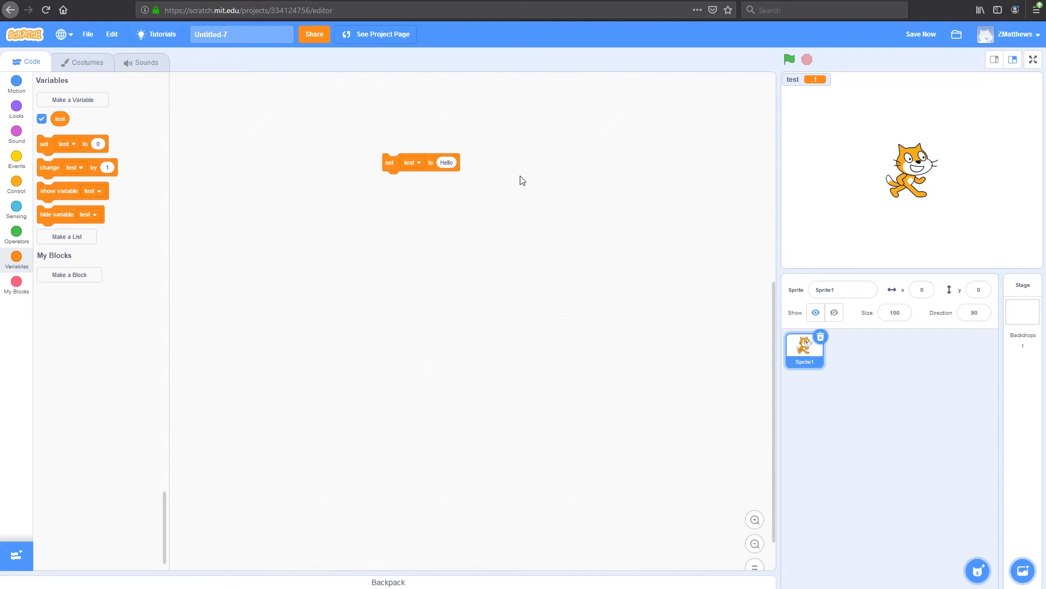
key("ctrl+s")
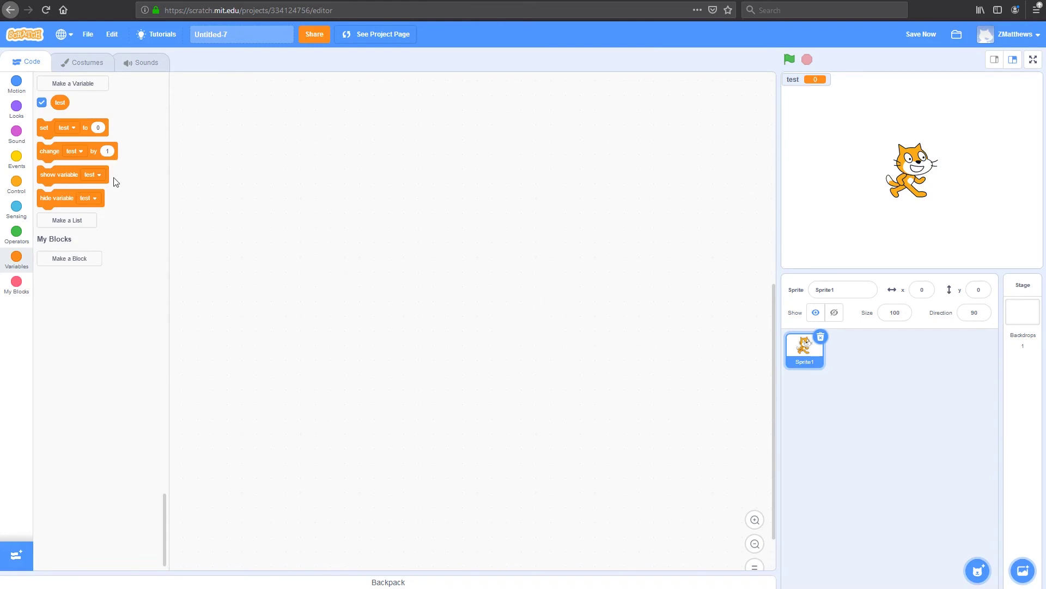
Create a list named Names available for all sprites
left_click(16, 259)
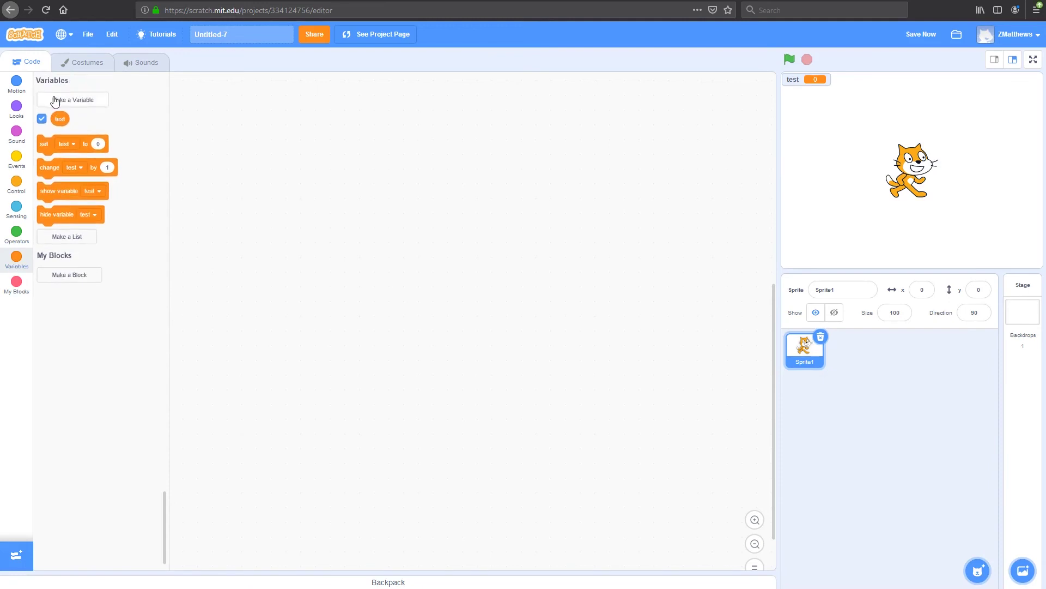
left_click(73, 237)
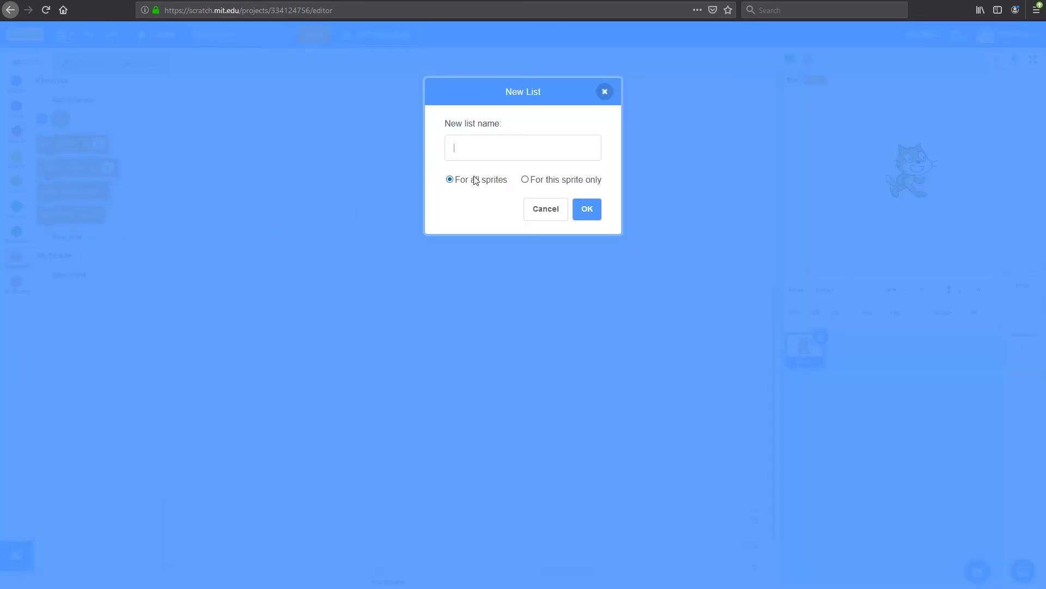
type("Names")
left_click(587, 211)
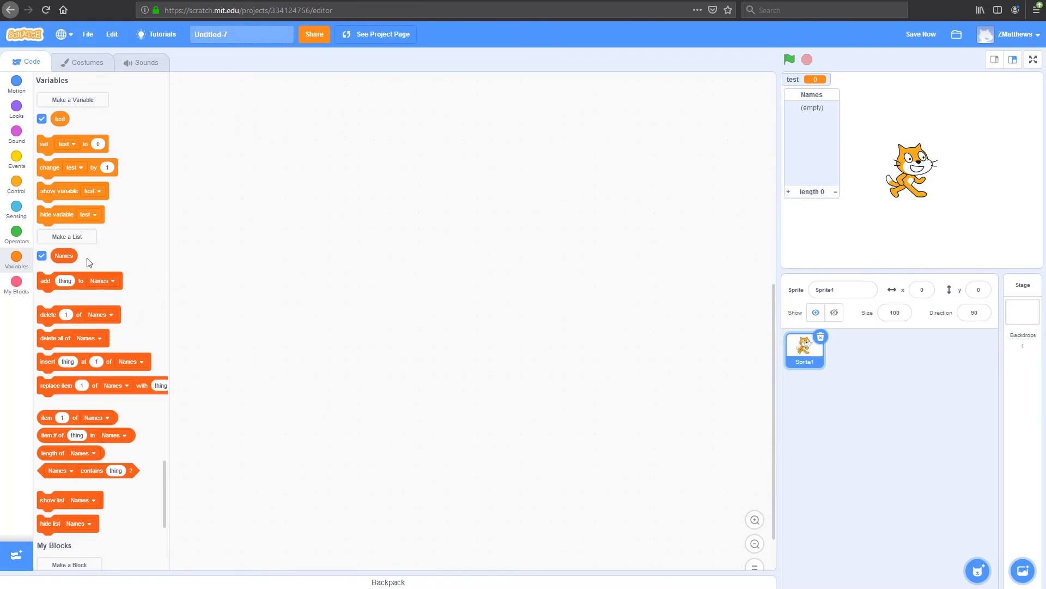
scroll(89, 261, "down", 1)
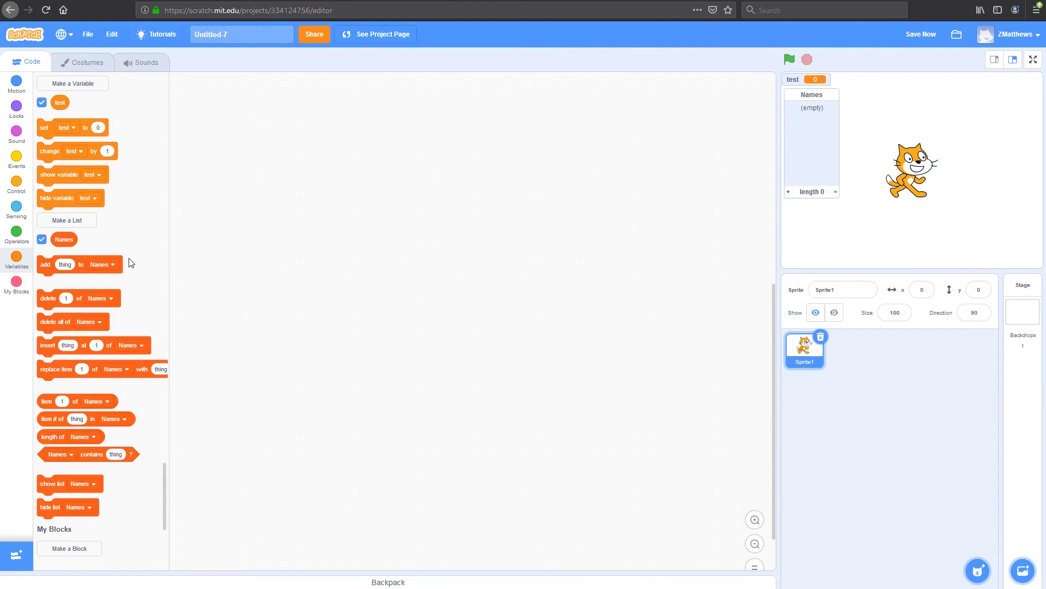
left_click(42, 240)
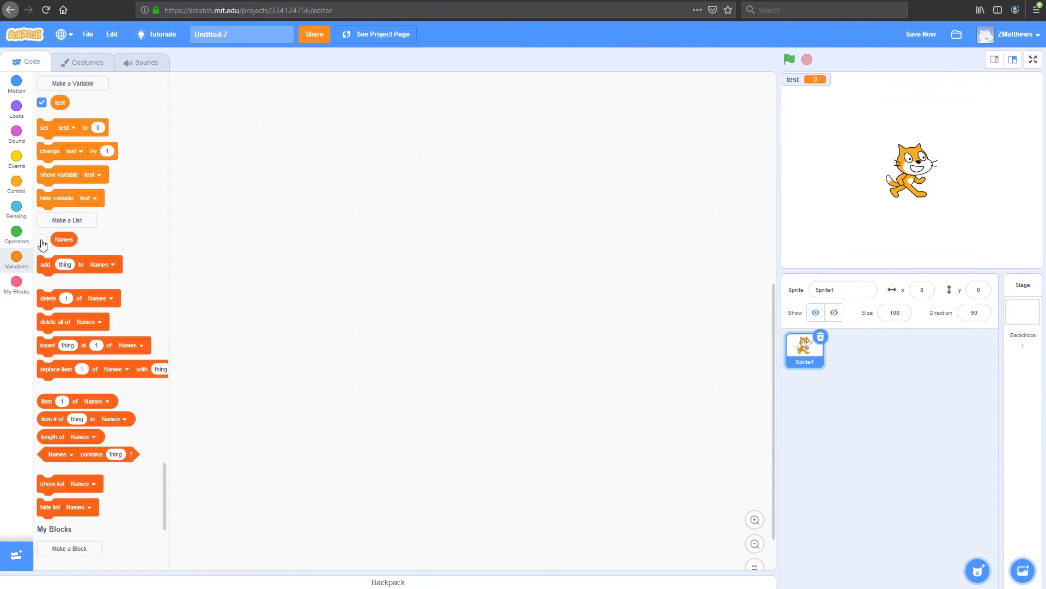
left_click(42, 241)
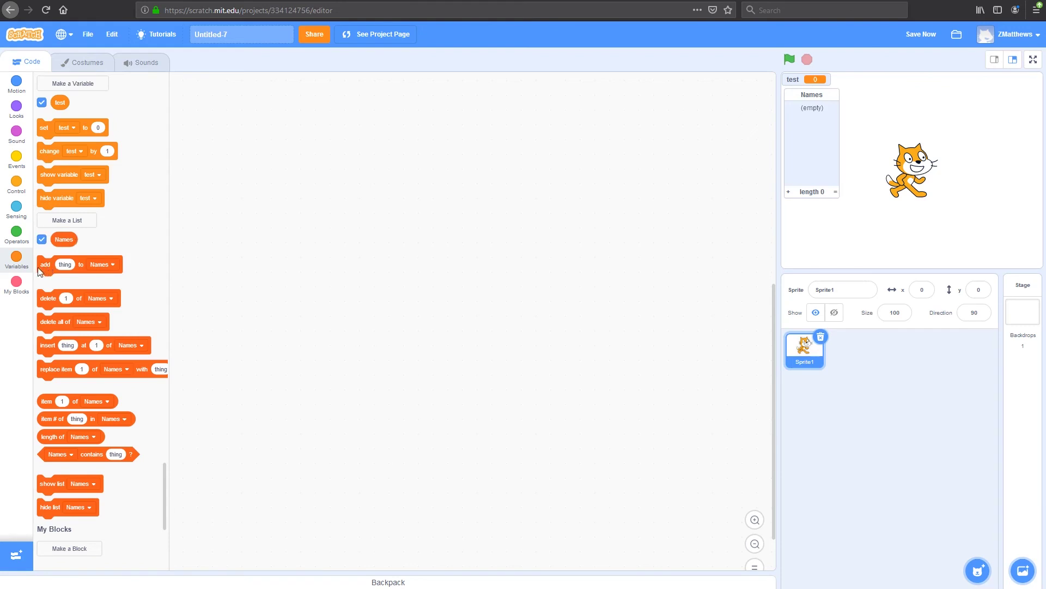
Add 'thing' and 'Sam' to Names, then delete item 1, leaving only Sam
left_click(81, 268)
left_click(66, 264)
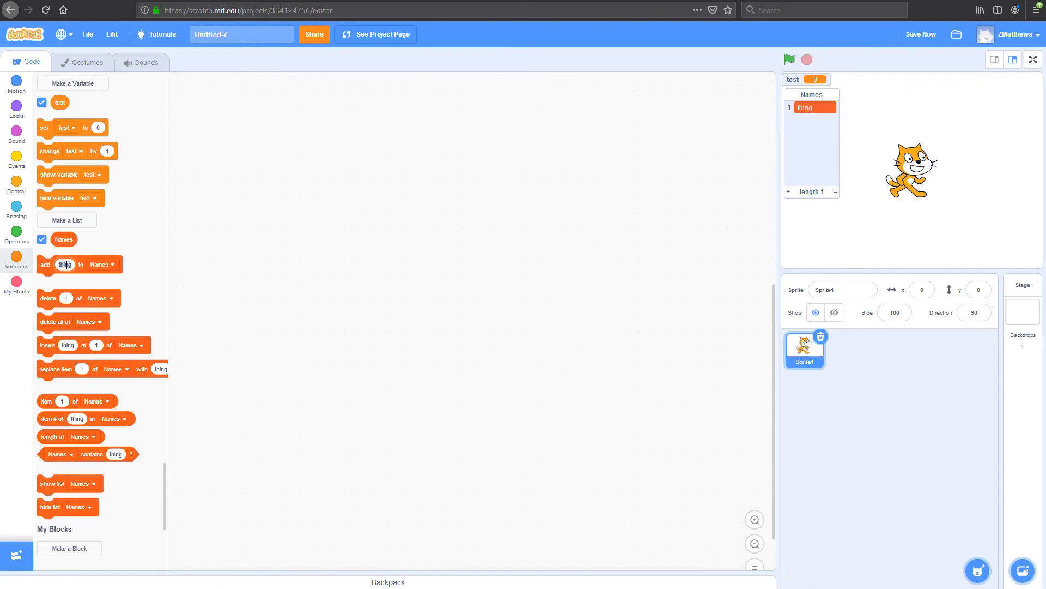
type("Sam")
left_click(43, 266)
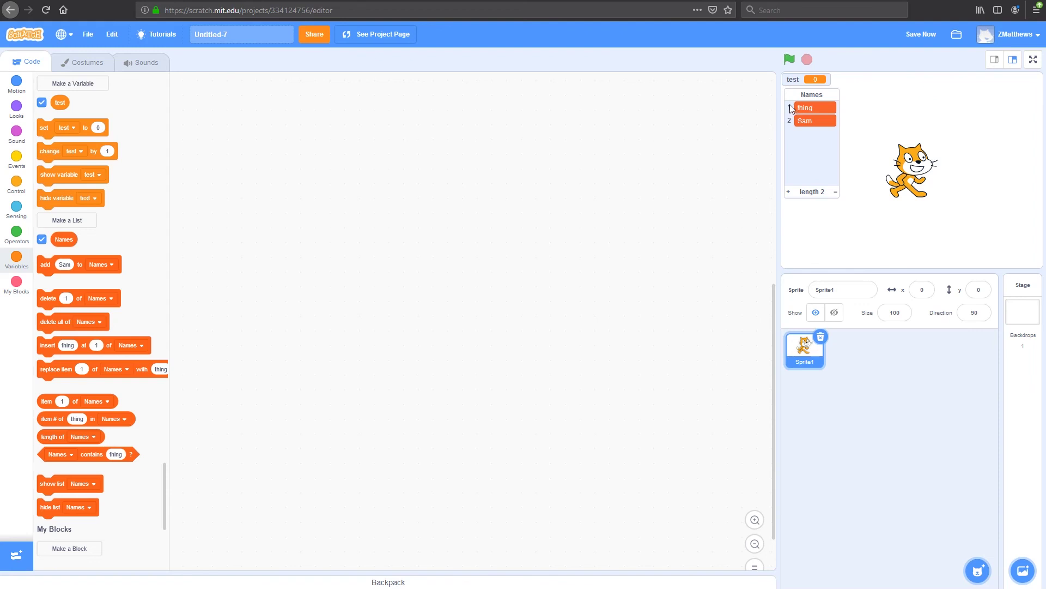
left_click(48, 300)
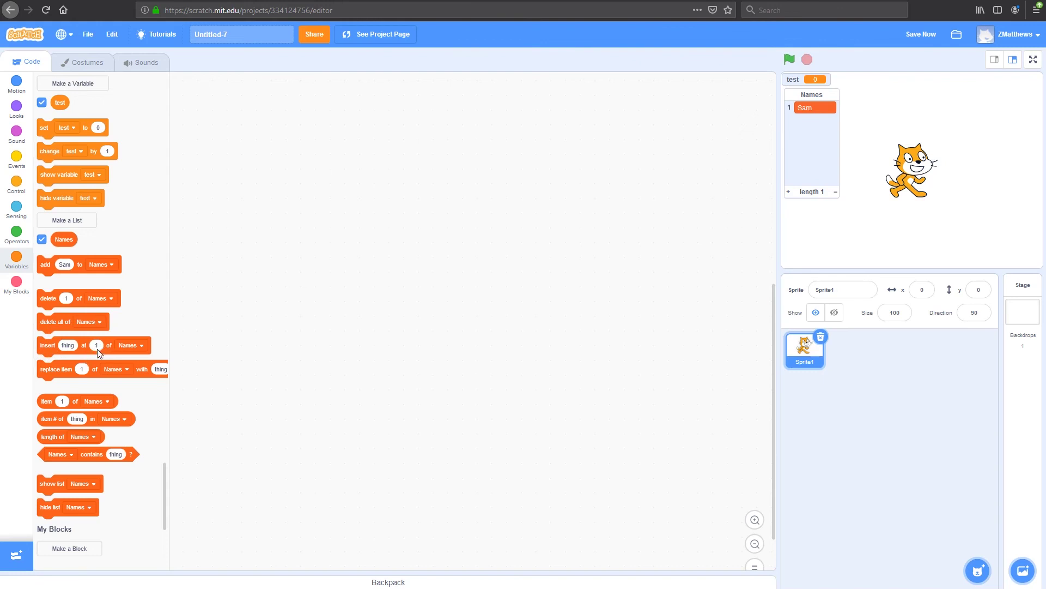
left_click(42, 347)
Insert 'James' at position 2 of the Names list
left_click(63, 347)
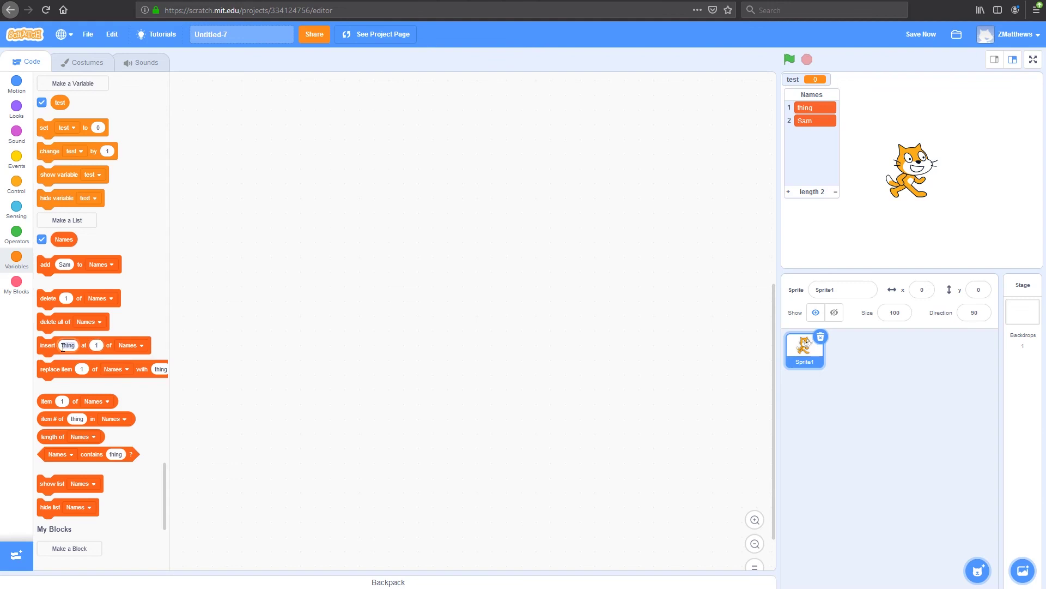
type("Names")
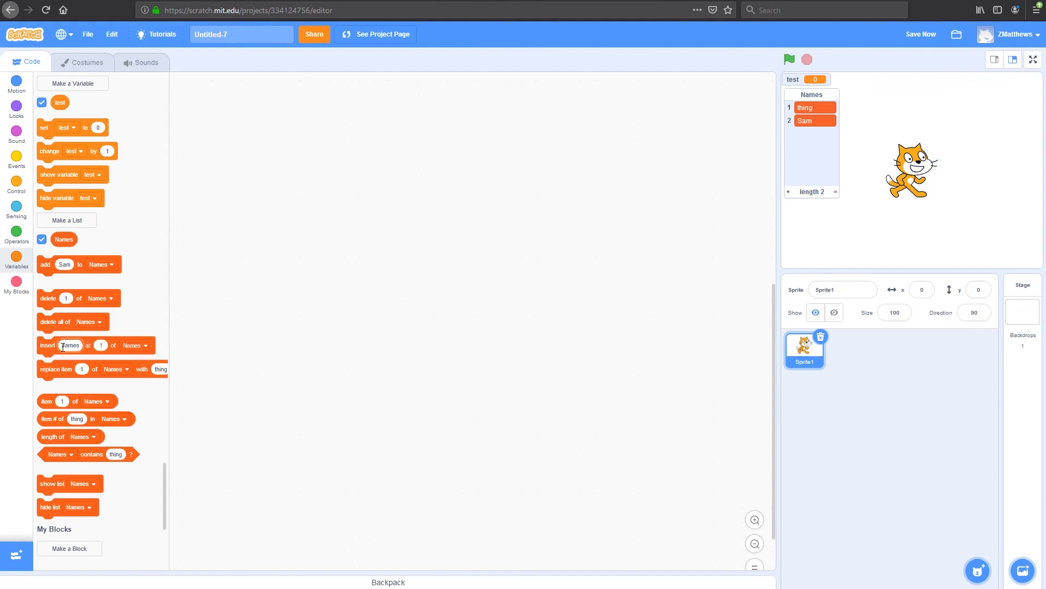
left_click(100, 345)
type("2")
left_click(43, 349)
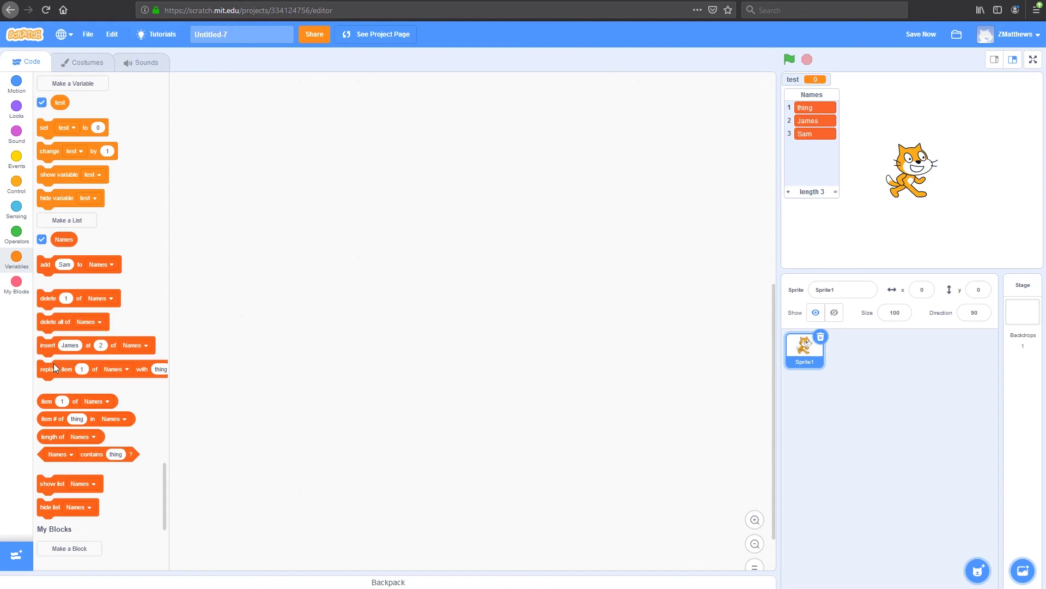
Replace item 2 of Names with 'Harry'
left_click(83, 370)
type("2")
left_click(157, 369)
type("Harry")
left_click(58, 372)
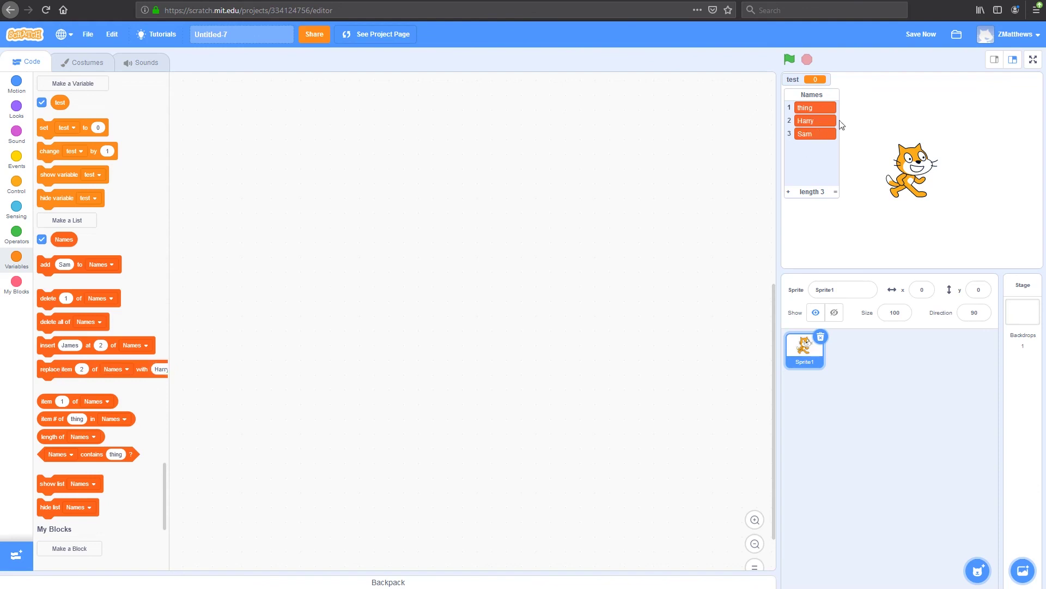